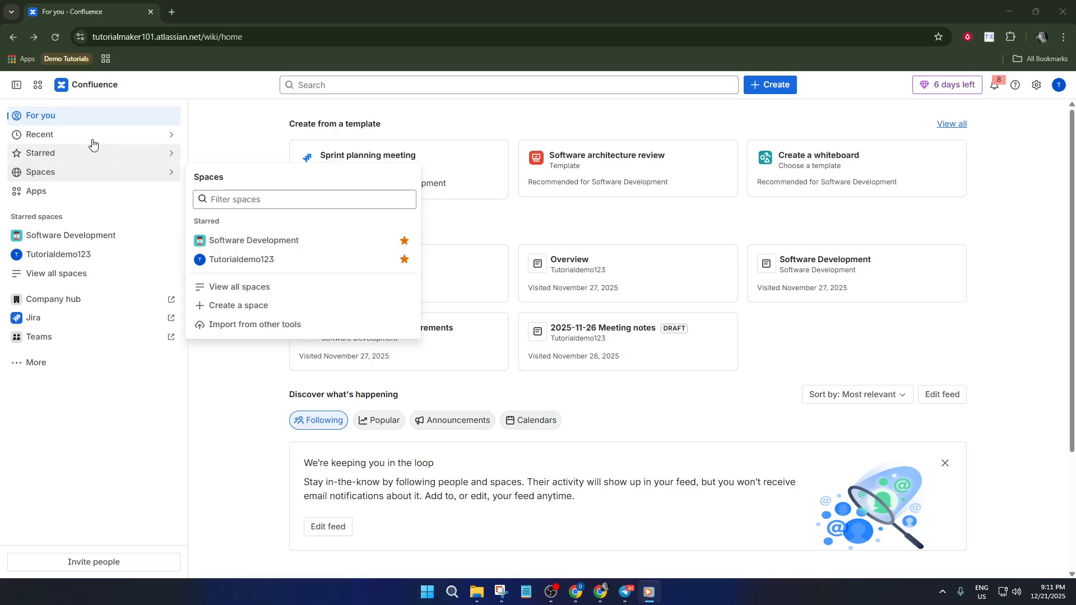
Step: Start creating a new space and compare the Collaboration, Knowledge base and Custom purposes, leaving Knowledge base selected
click(227, 157)
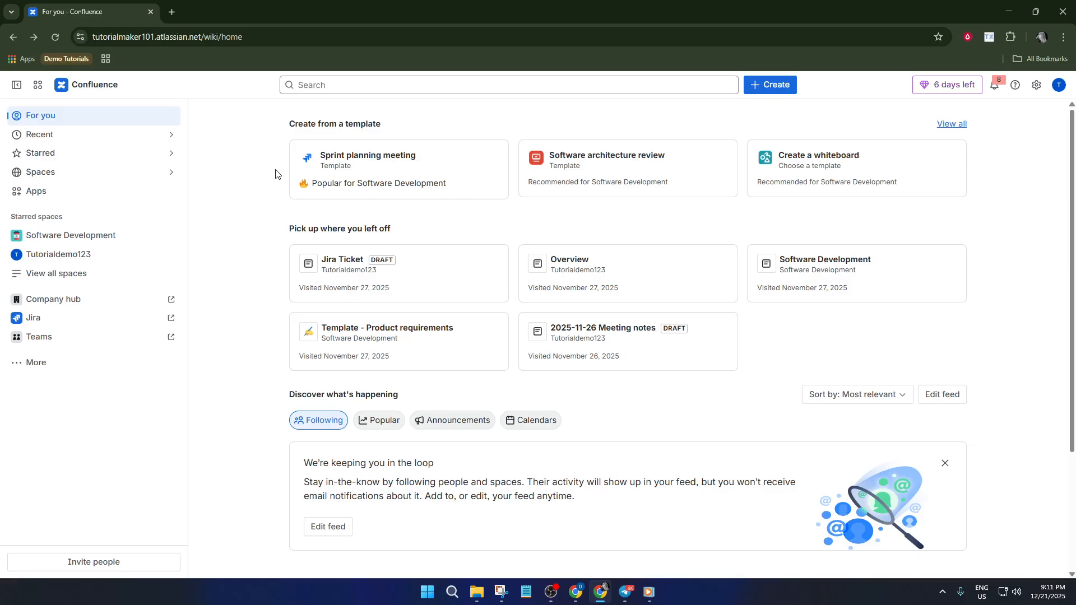
click(97, 173)
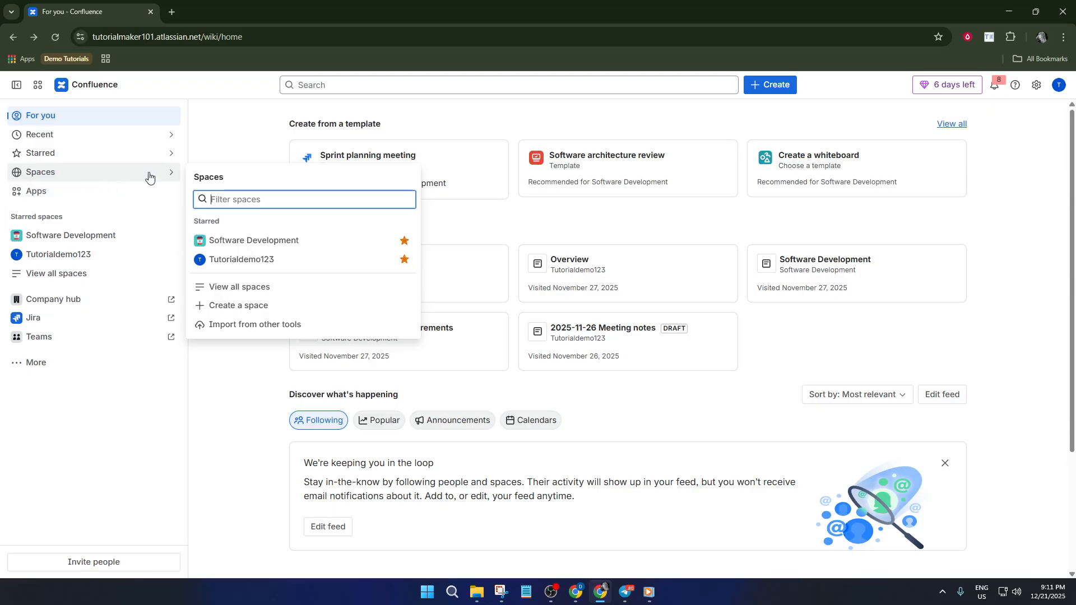
click(258, 305)
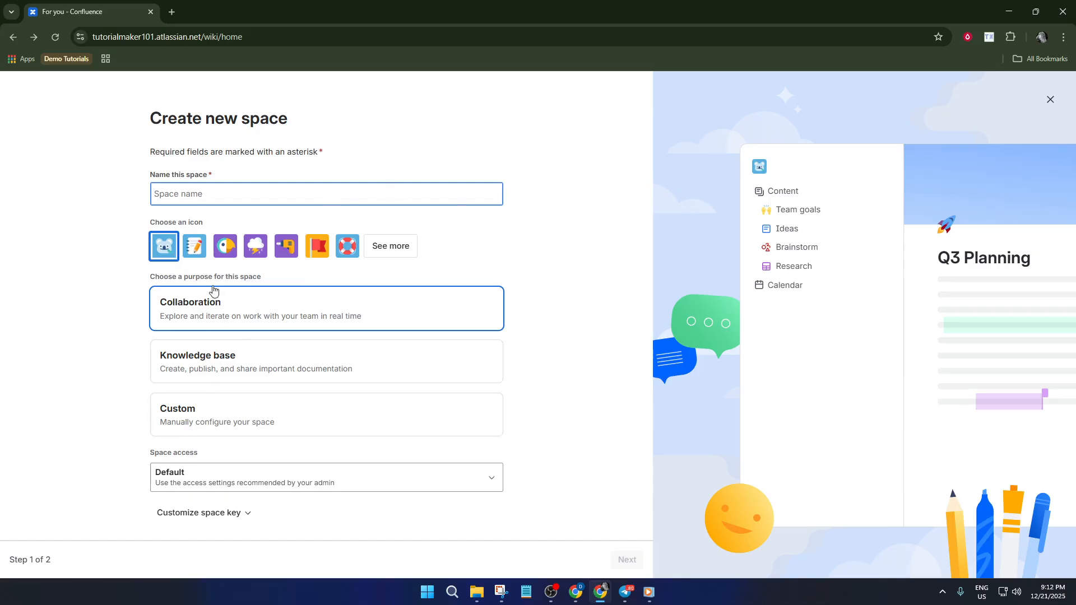
click(240, 342)
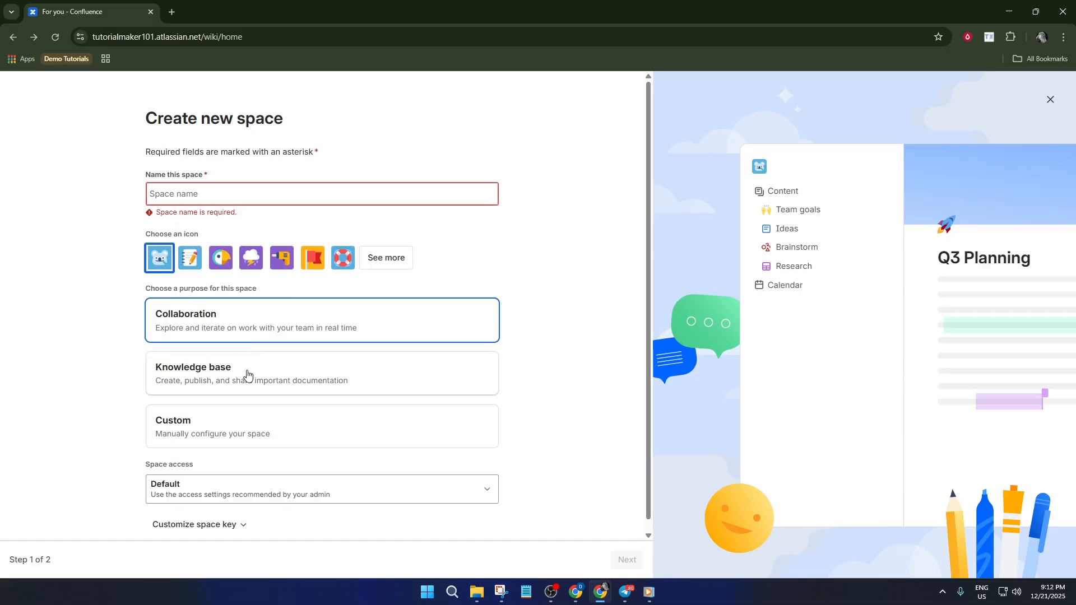
click(257, 381)
click(250, 427)
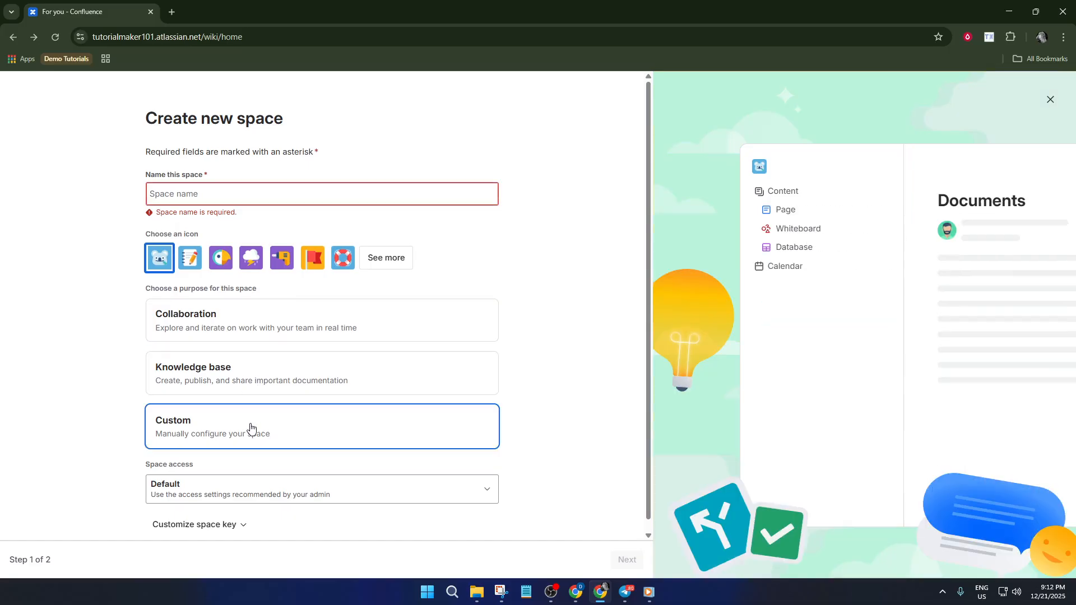
click(293, 195)
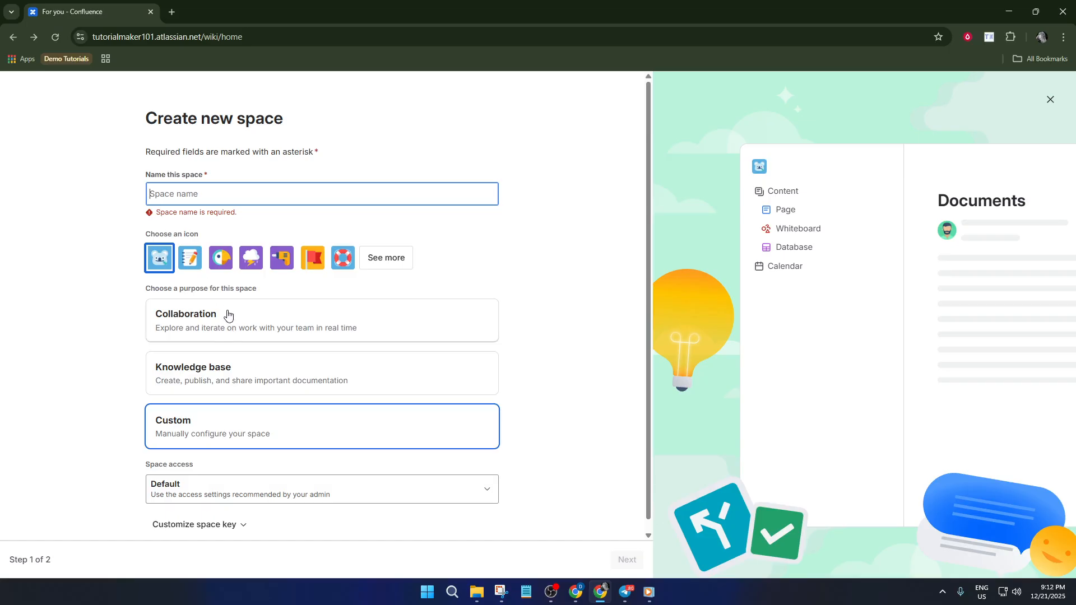
click(230, 330)
click(224, 381)
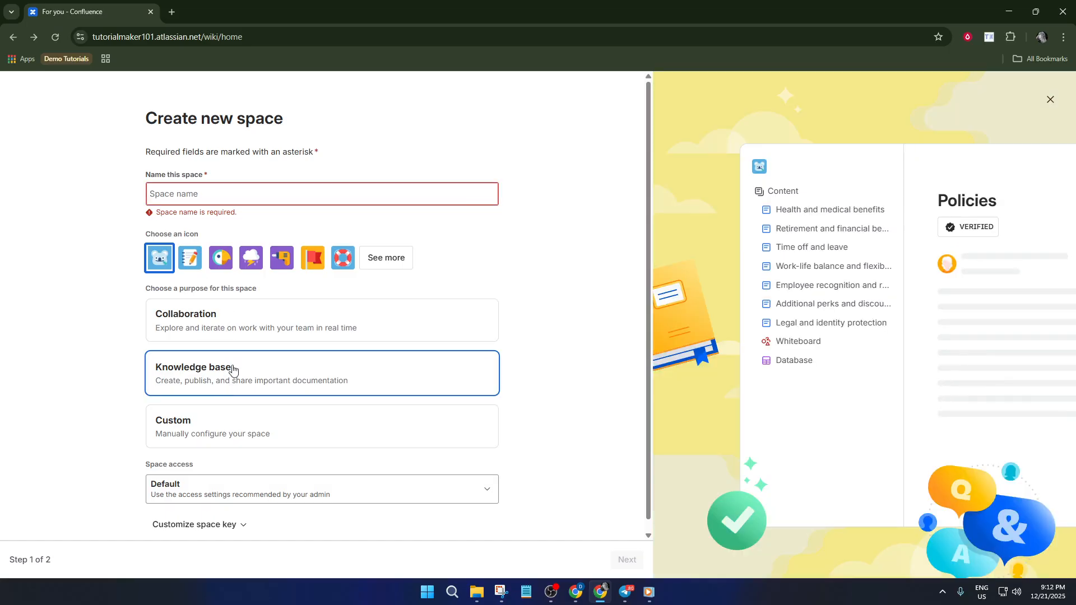
Step: Set up a Knowledge base space named Team Space up to its feature list, and exit without creating it
click(207, 192)
text(T)
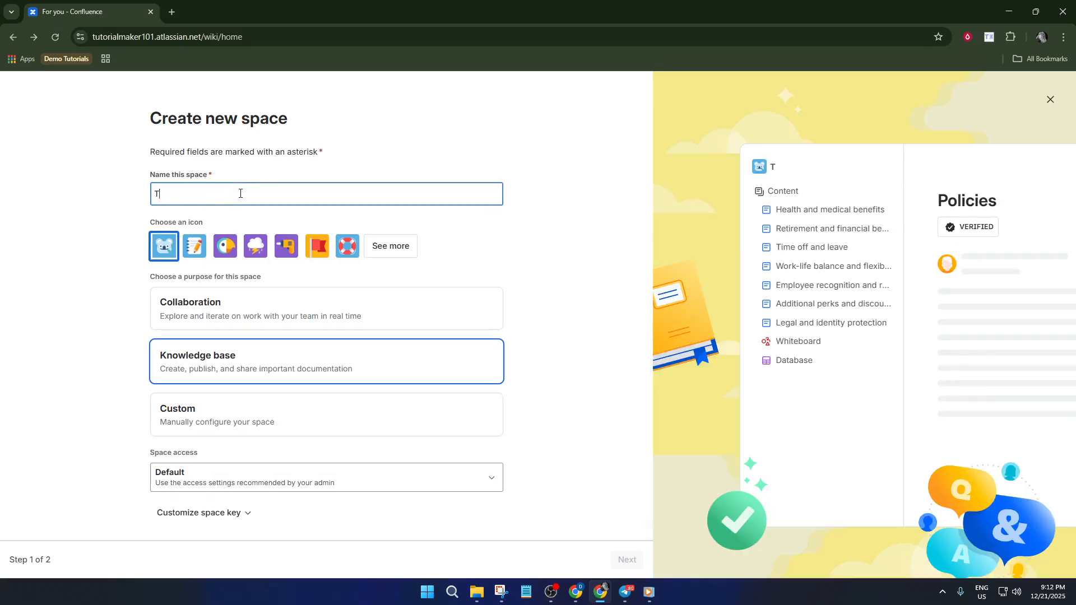
text(eam Space)
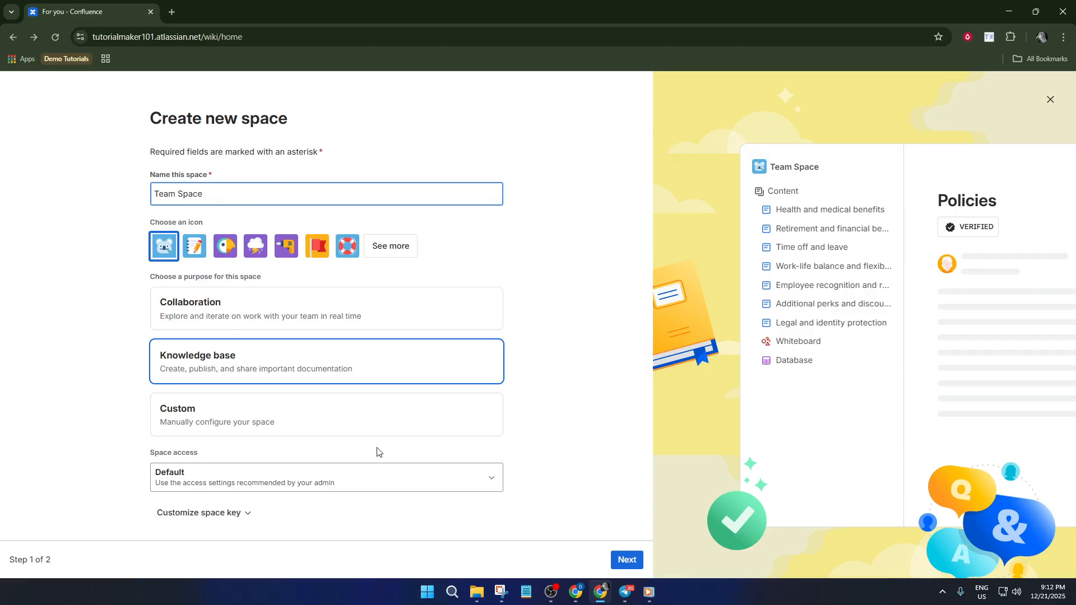
click(261, 484)
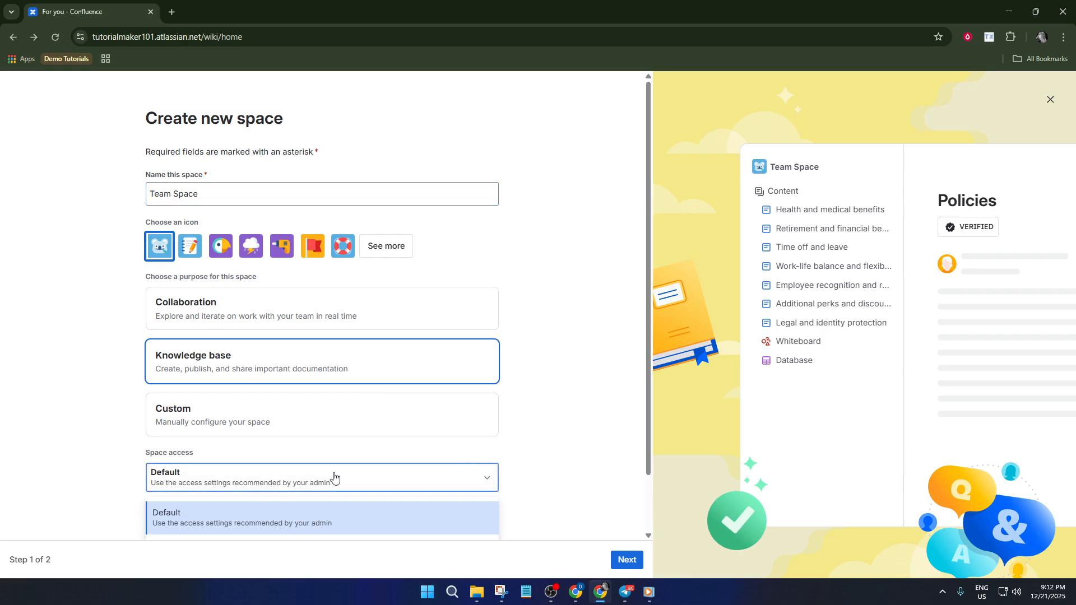
scroll(451, 465, down, 1)
click(630, 560)
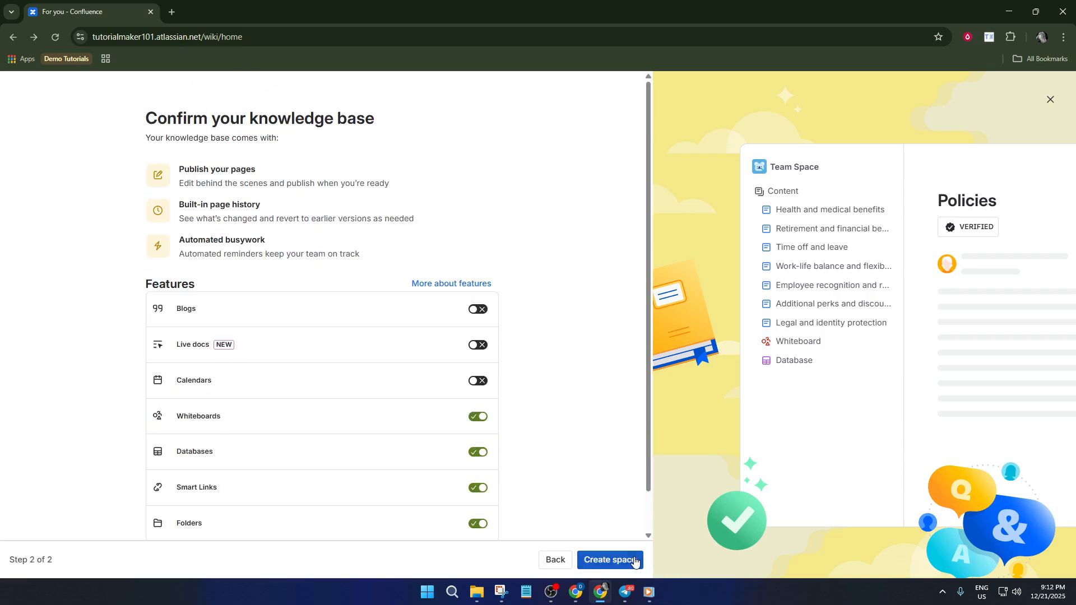
scroll(311, 349, down, 1)
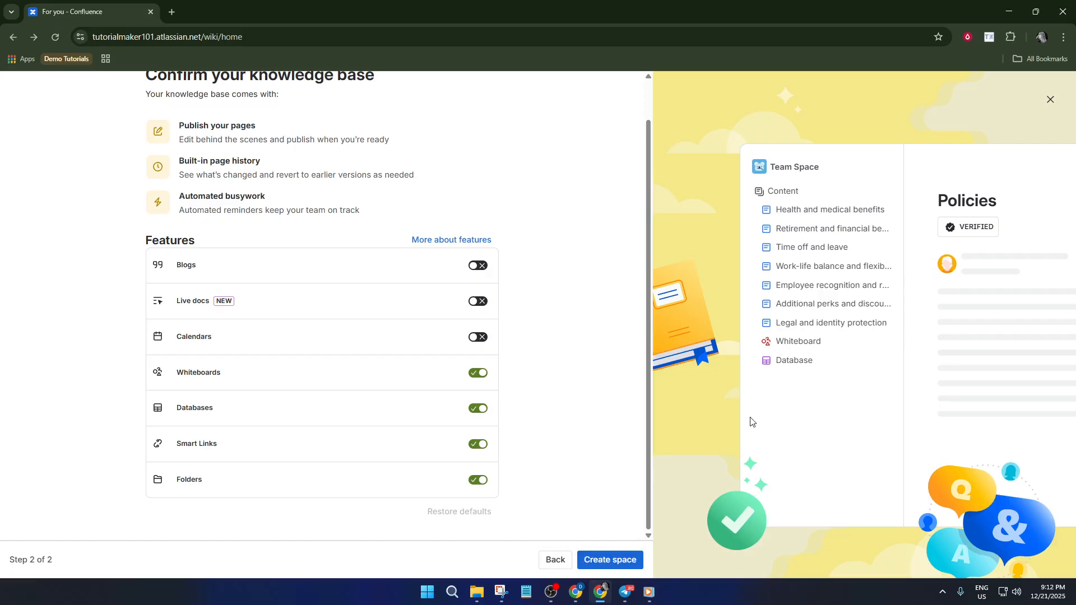
click(1050, 100)
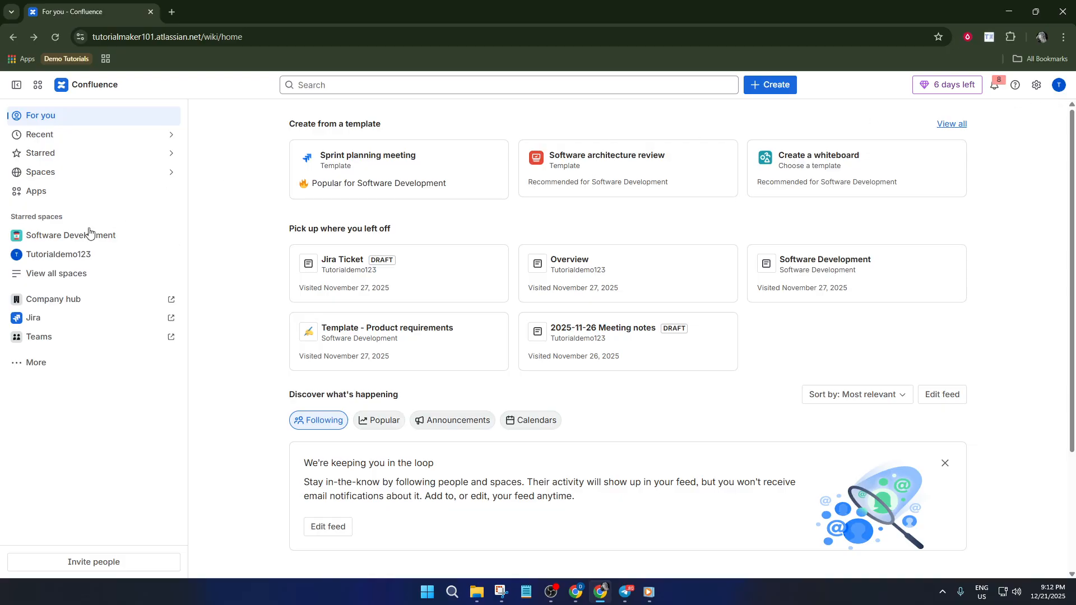
Step: Create a new blank page in the Software Development space
click(120, 236)
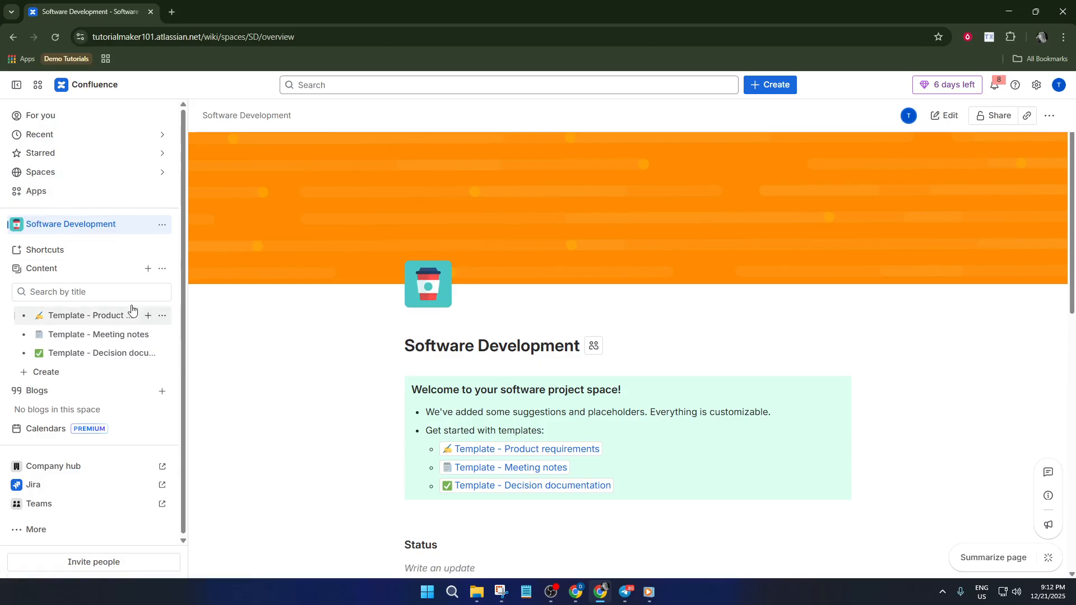
click(148, 269)
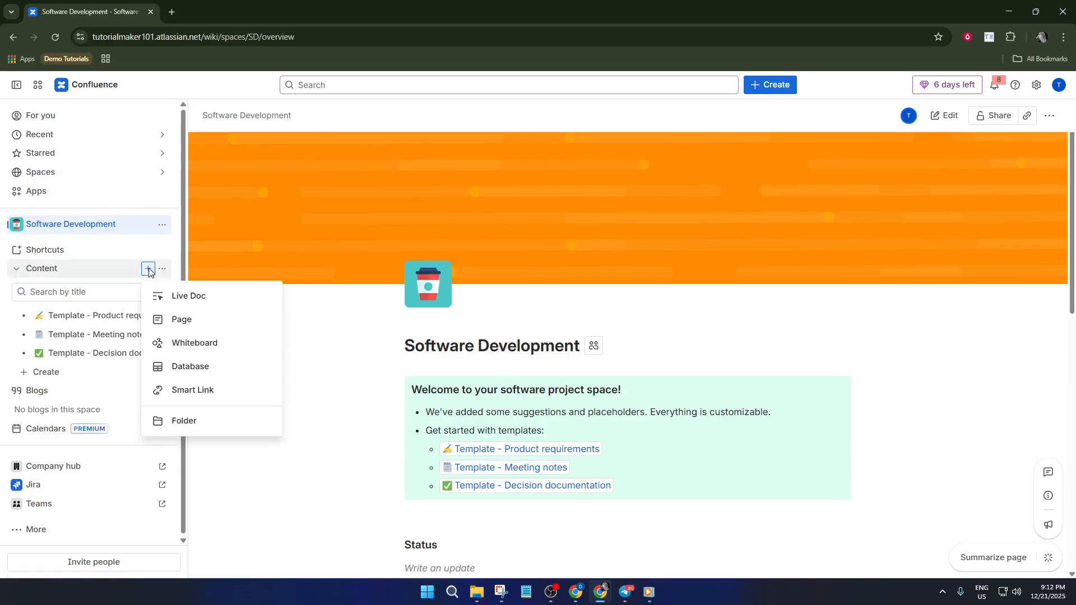
click(194, 324)
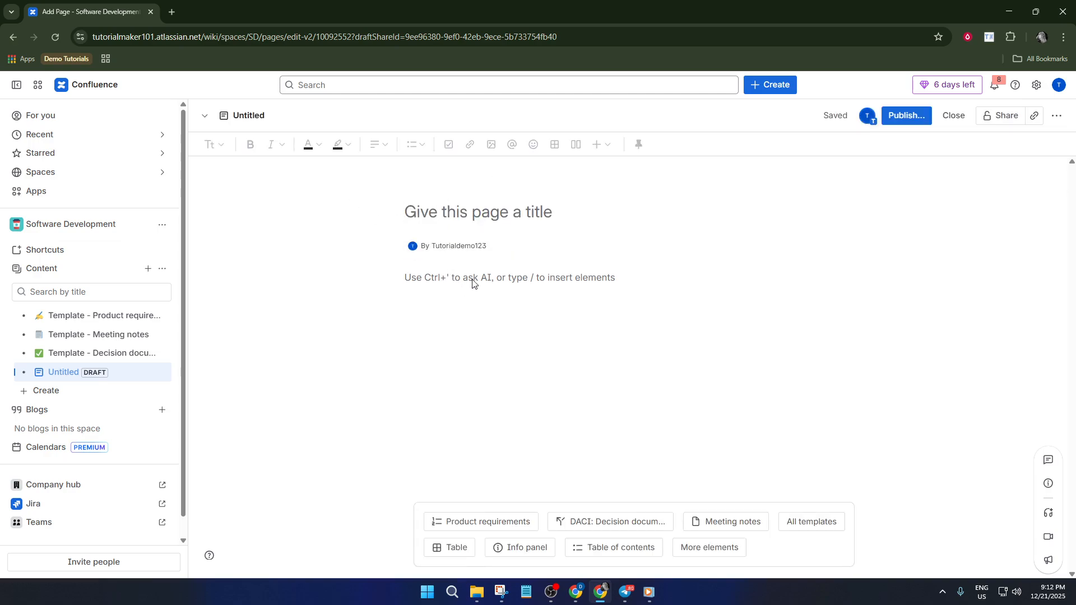
Step: Try to embed an existing database in the page body, and close the embed dialog without choosing one
click(455, 284)
text(?)
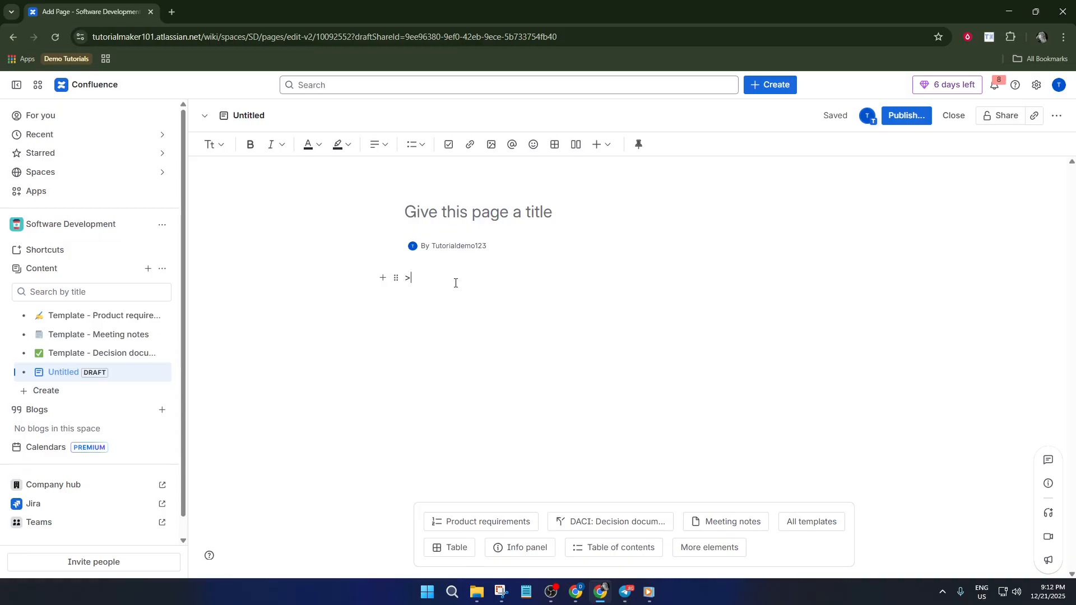
key(BackSpace)
text(?)
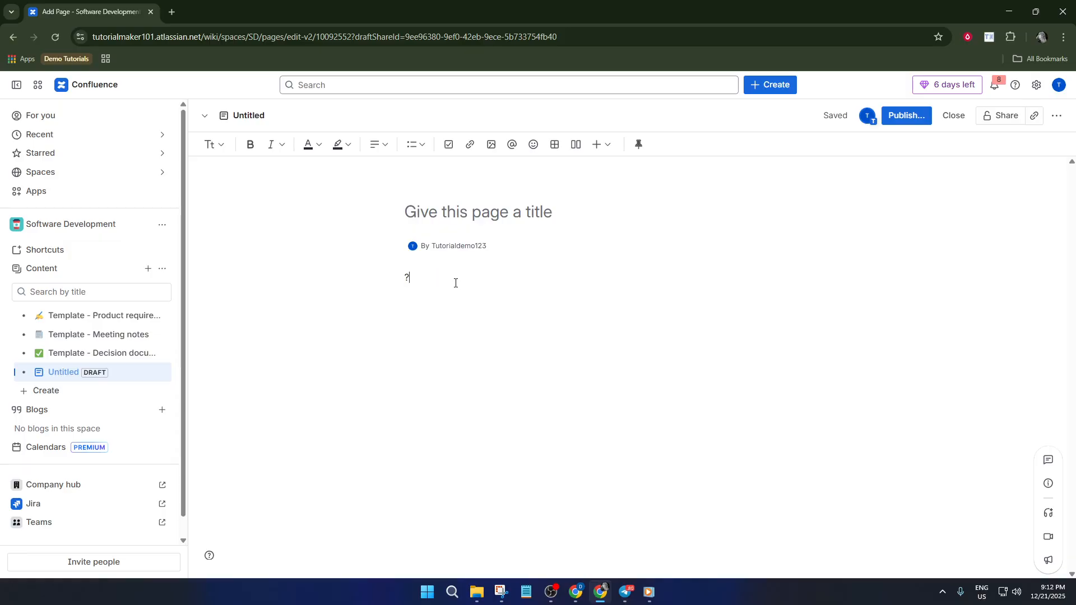
key(BackSpace)
text(/da)
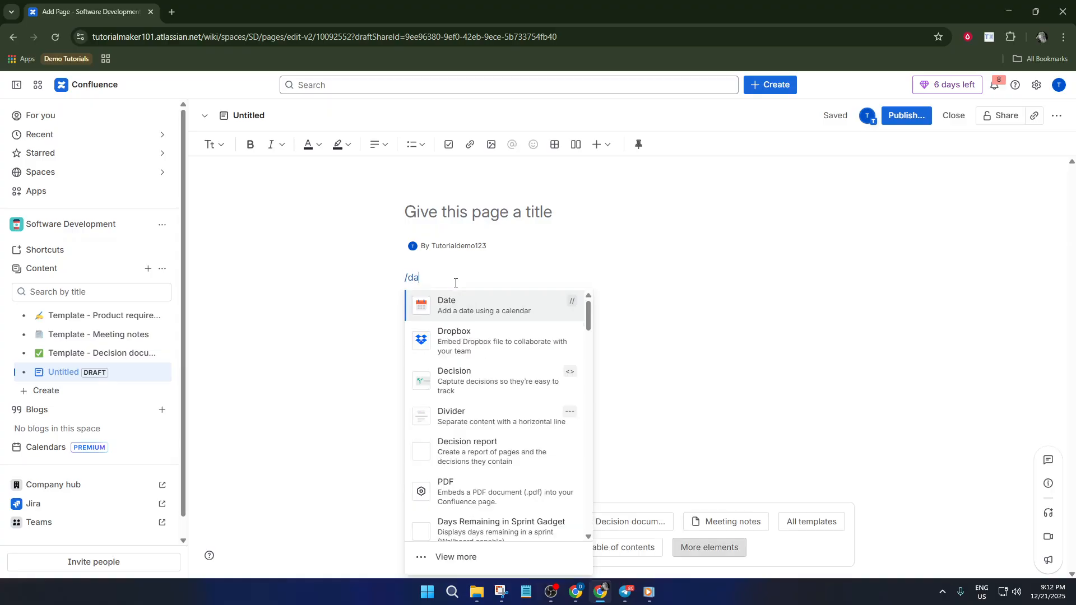
text(ta)
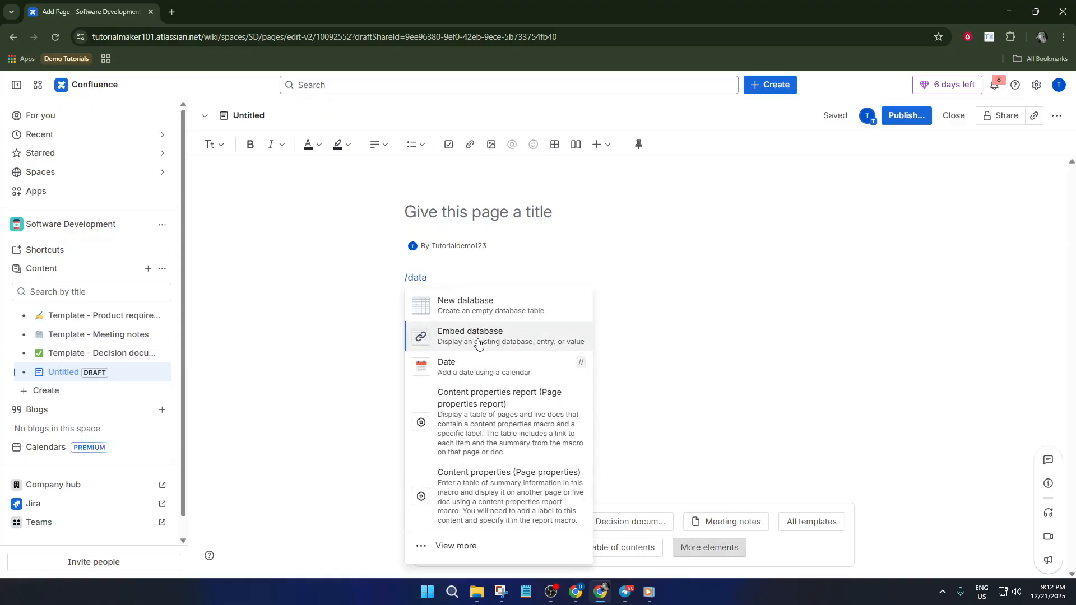
click(498, 339)
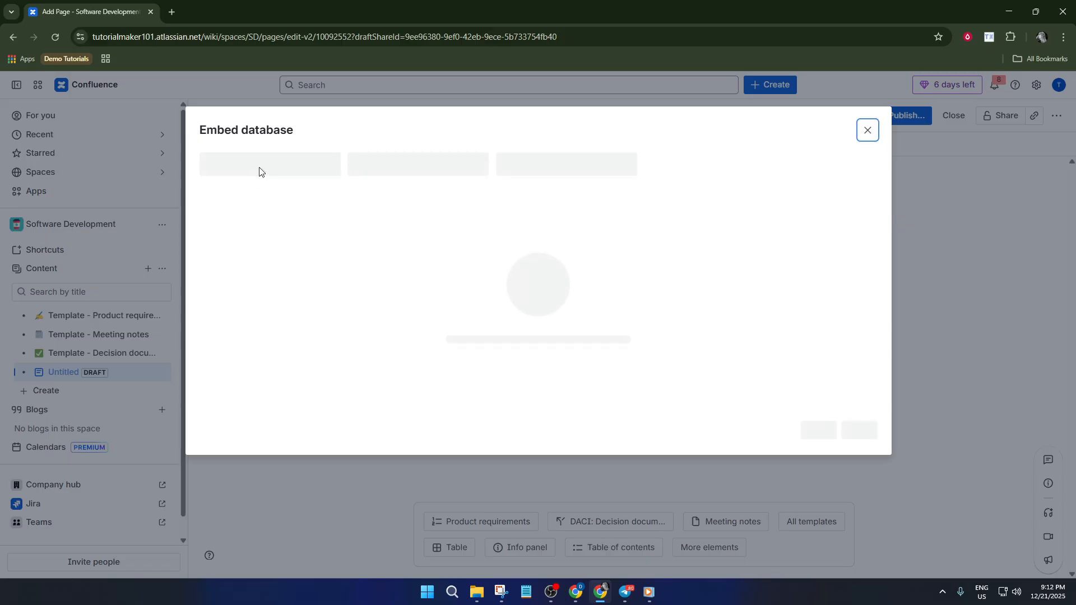
click(865, 131)
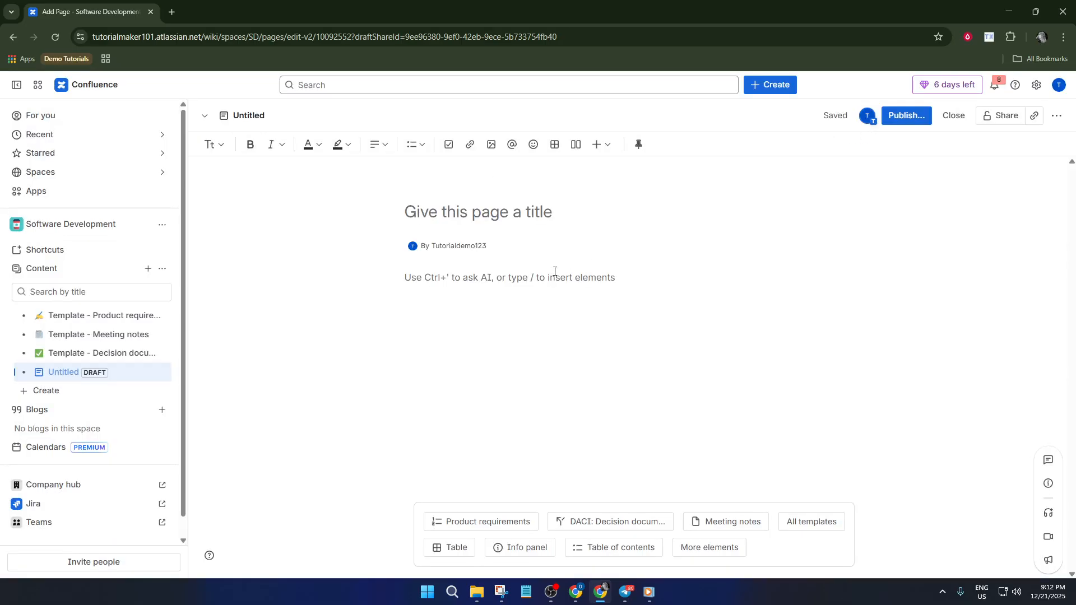
Step: Insert a default three-column table into the page body
text(/table)
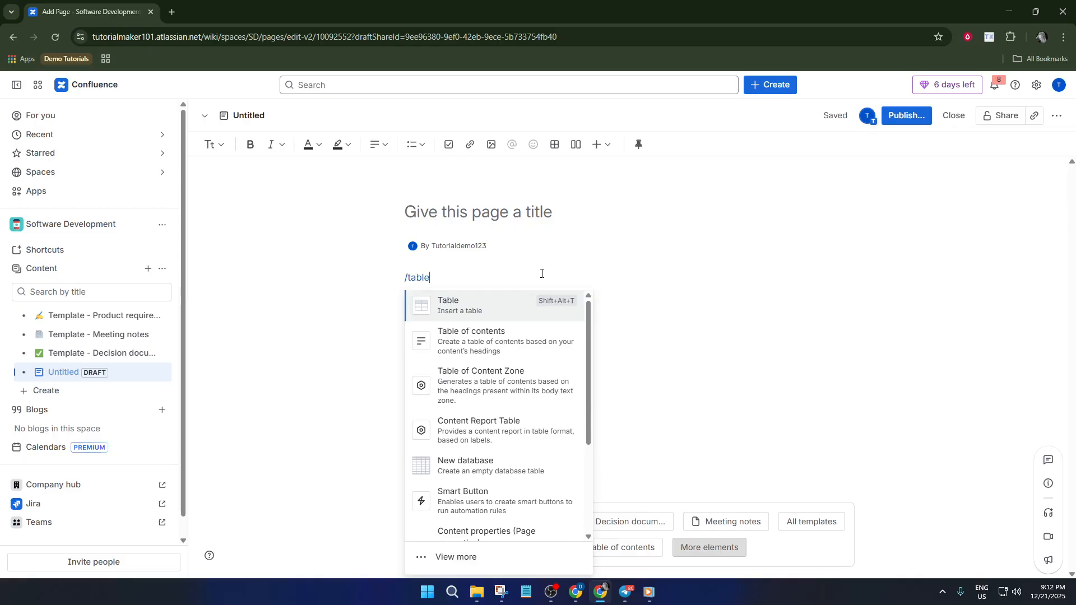
key(Return)
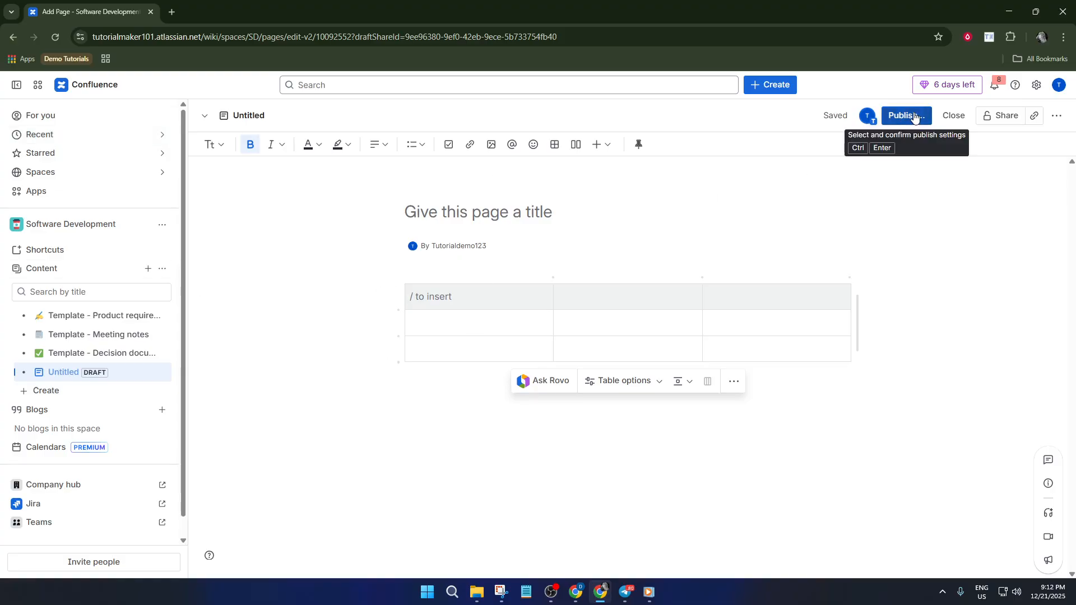
Step: Title the page Demo Page 1 and check its publish settings without publishing it
click(892, 114)
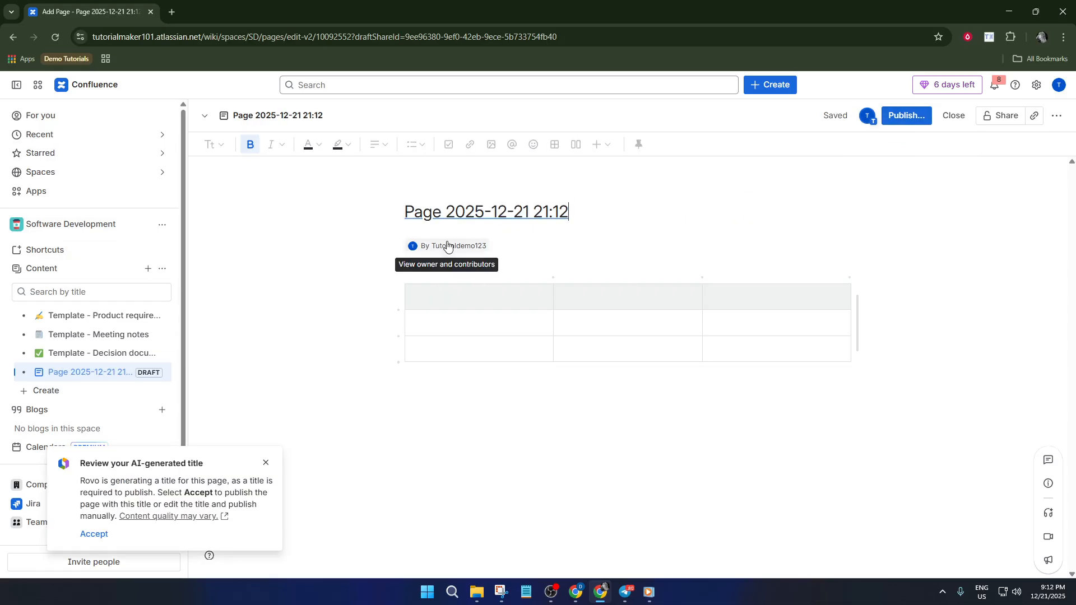
triple_click(554, 213)
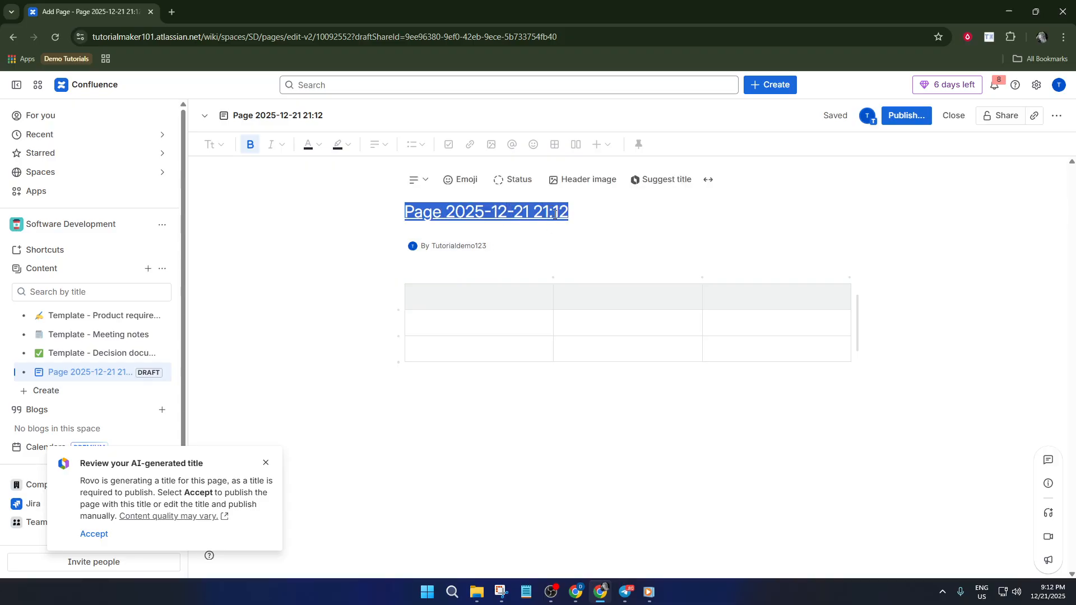
text(Demo Page 1)
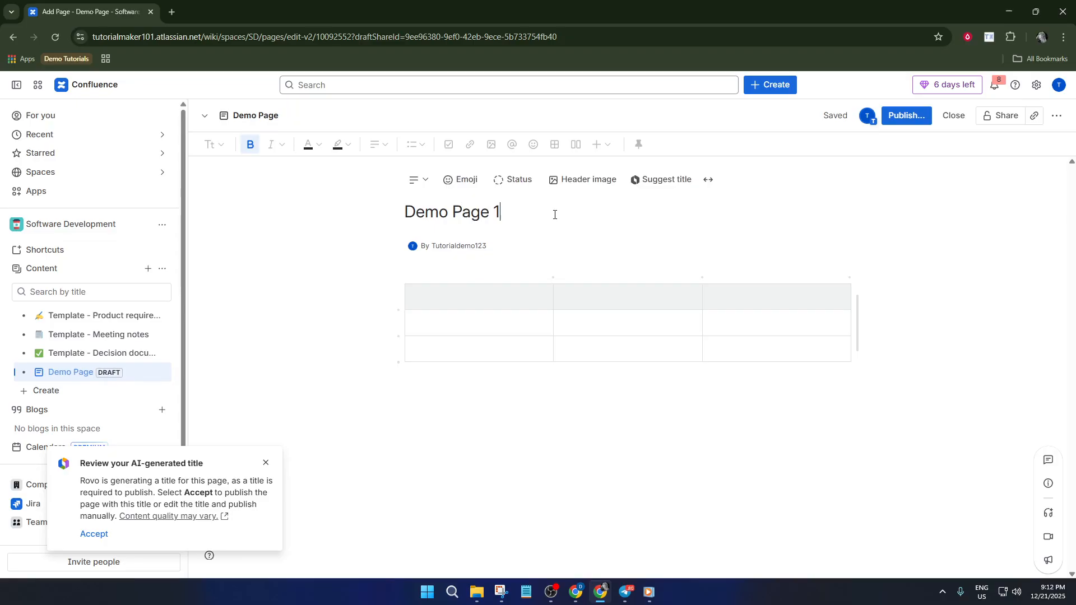
click(908, 115)
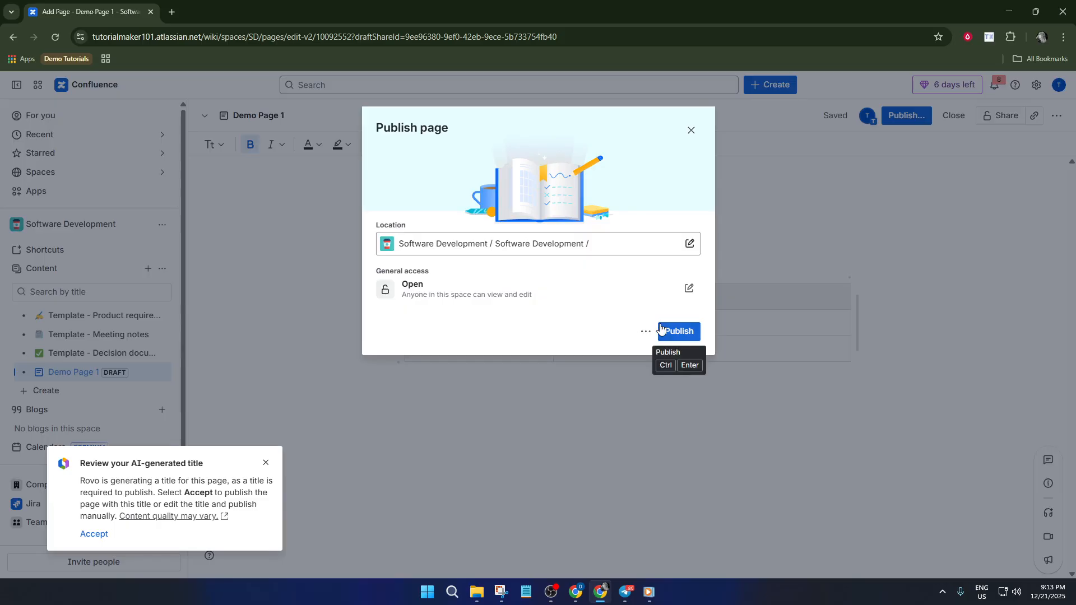
click(692, 131)
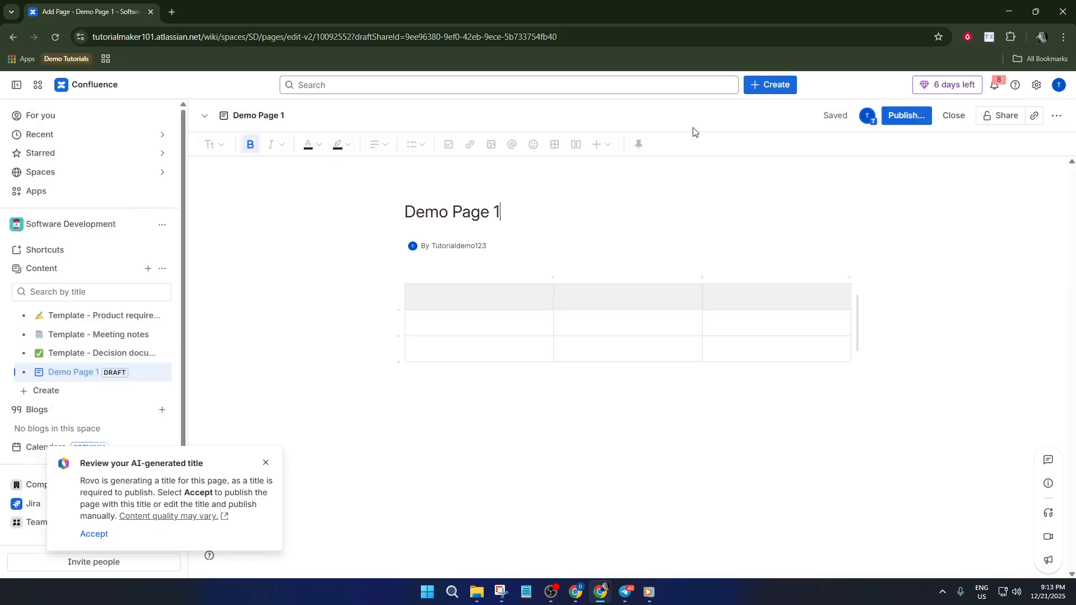
Step: Leave the draft for the home page and open the Software Development space's overview
click(84, 119)
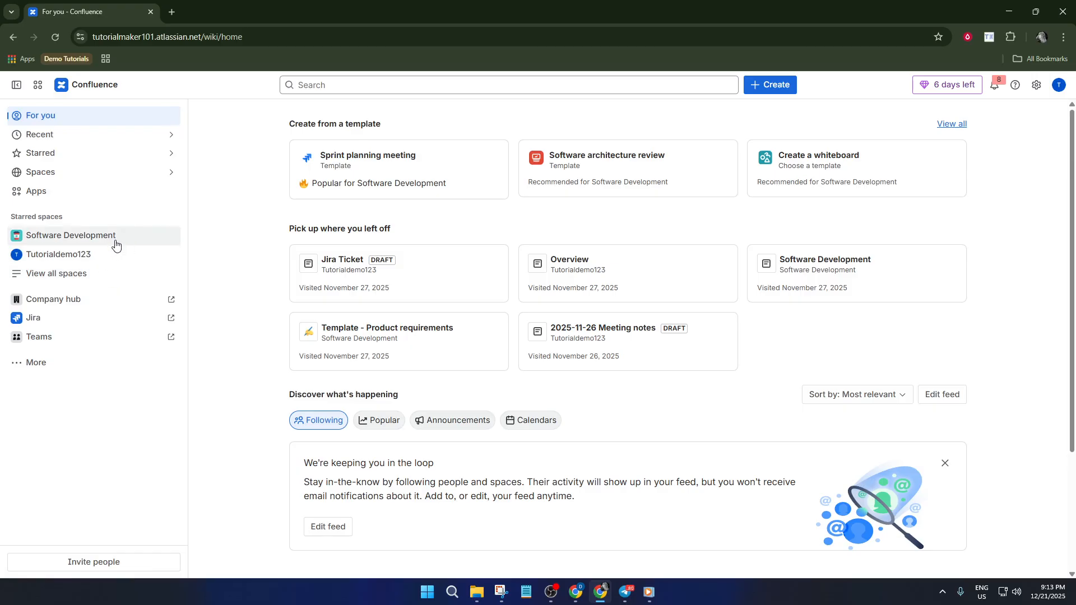
click(134, 245)
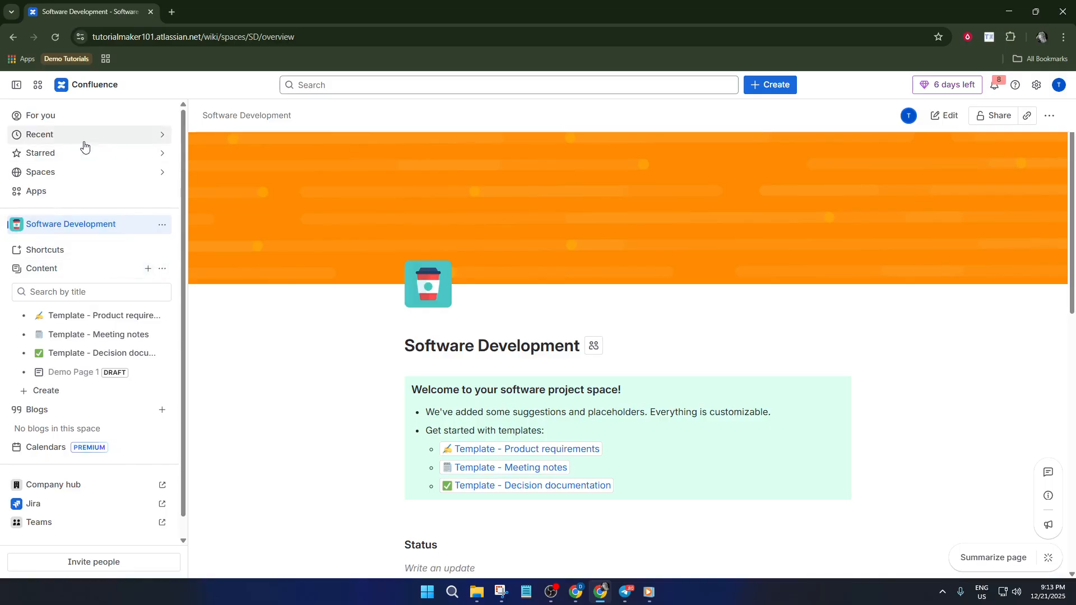
Step: Return to the home page and look through its feed and the lists of recent items, starred items and spaces
click(117, 121)
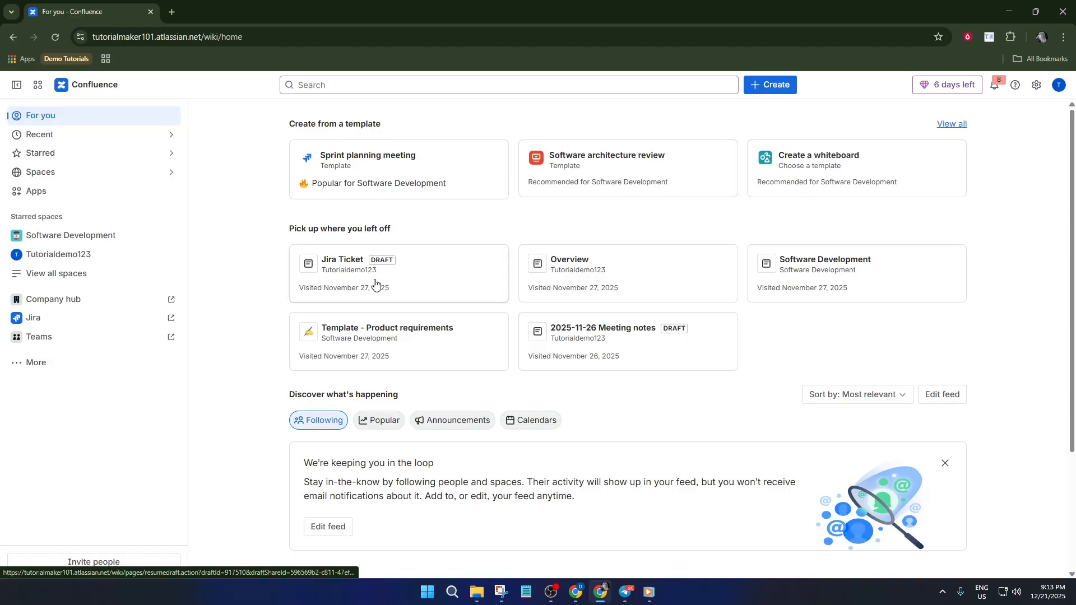
scroll(336, 292, down, 2)
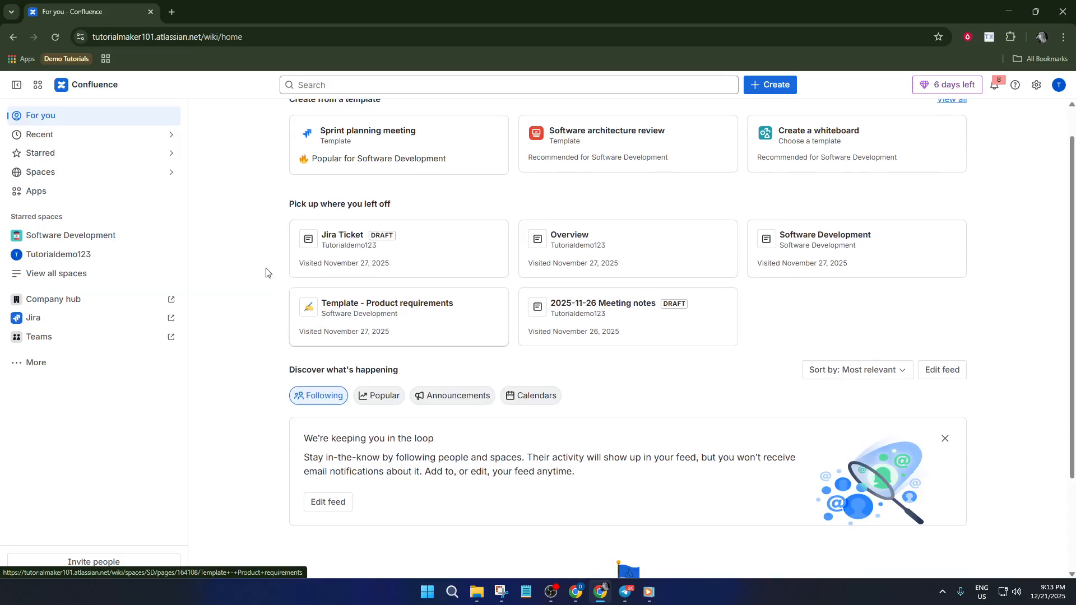
click(74, 135)
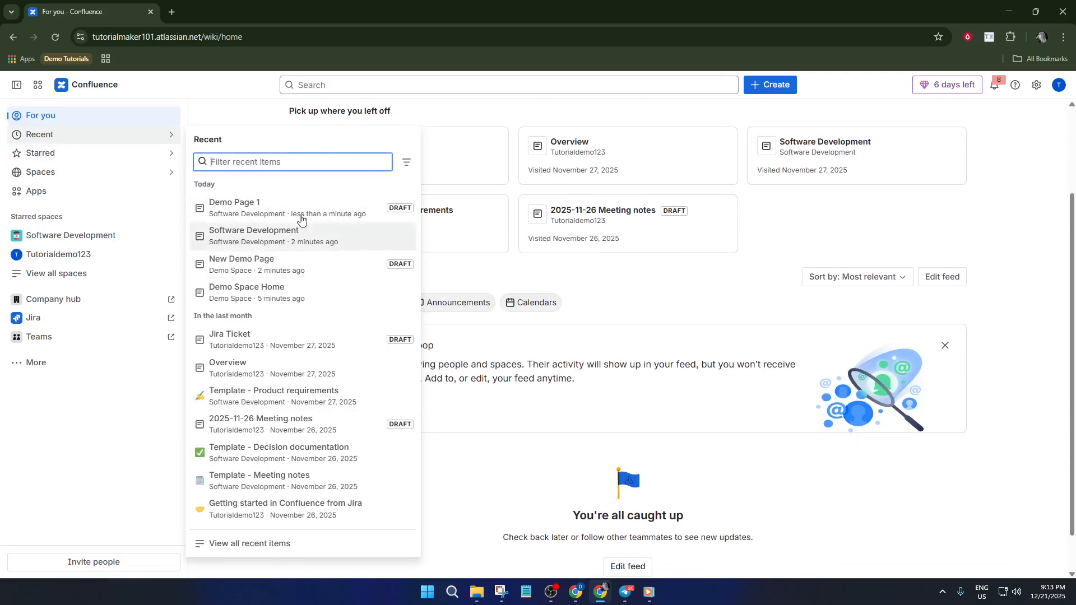
click(108, 154)
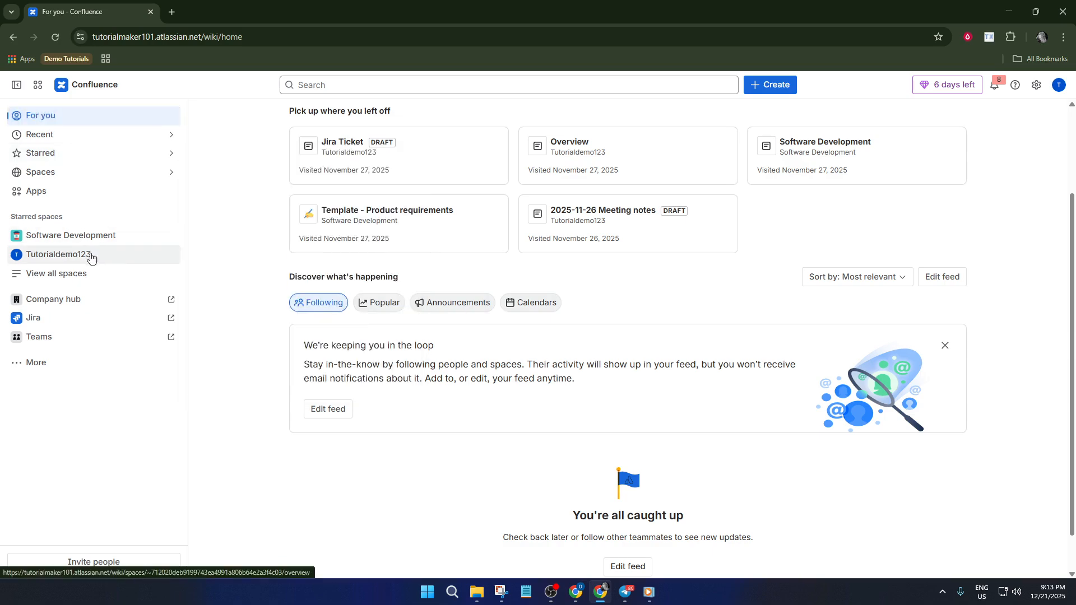
click(160, 177)
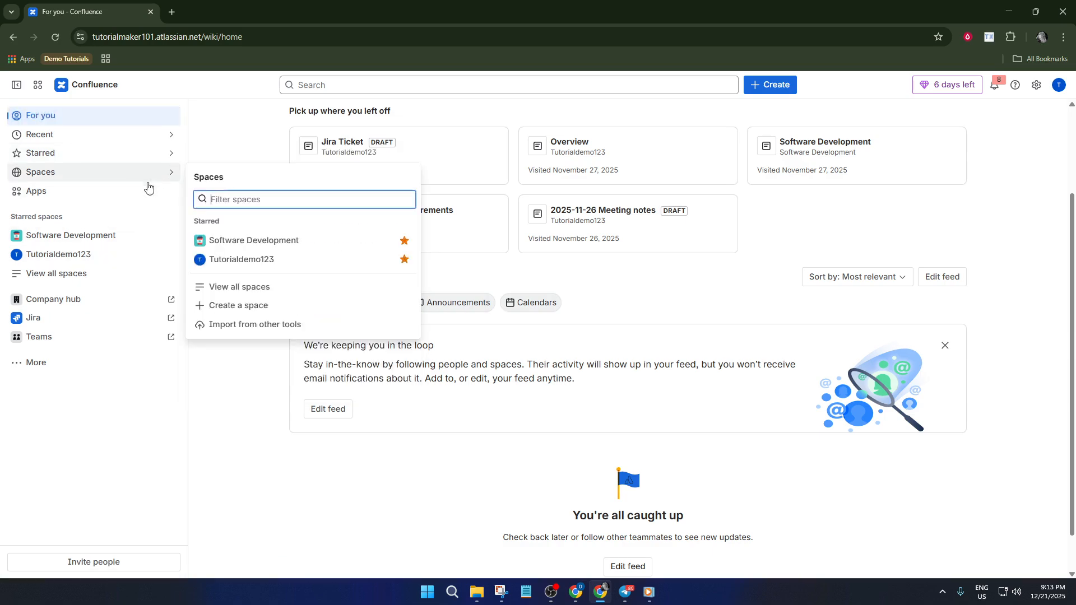